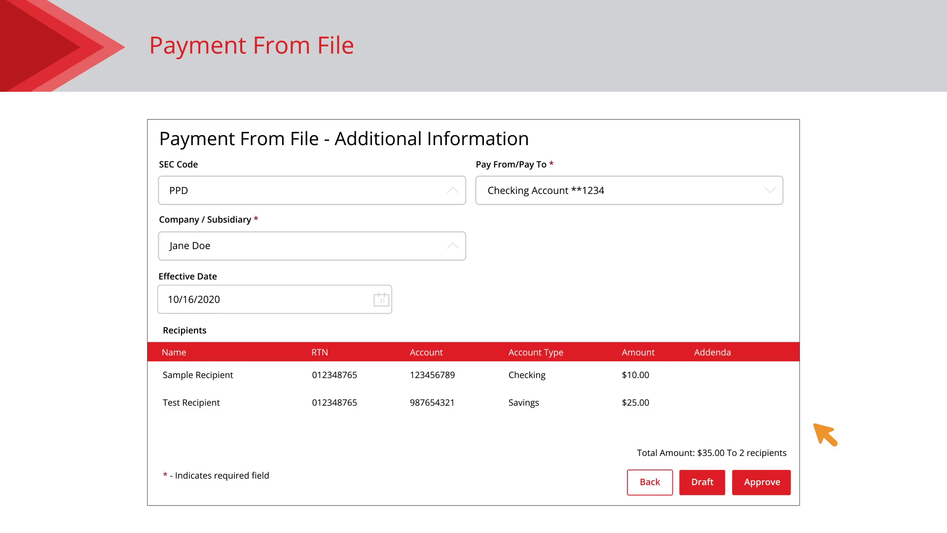
Save the $35.00 two-recipient payment from file as a draft, then approve it
{"action": "left_click", "coordinate": [715, 483]}
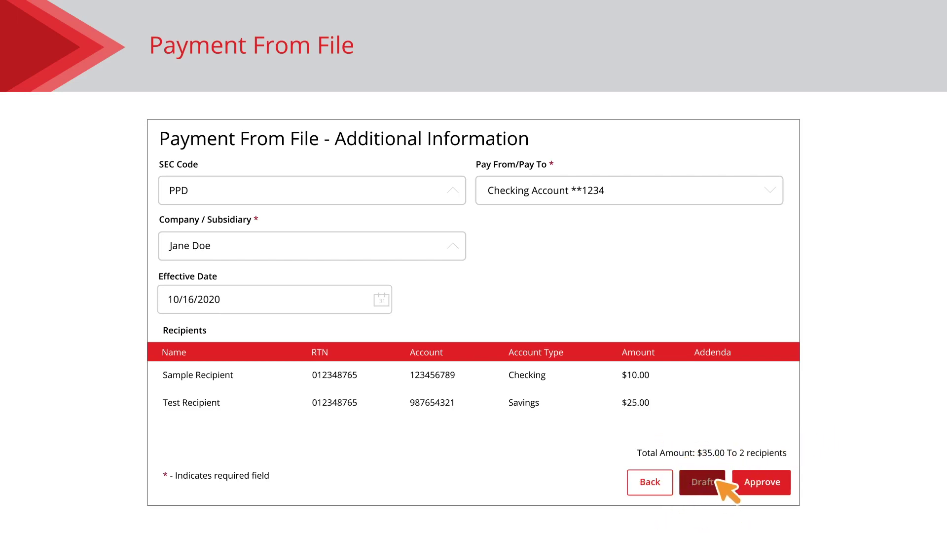
{"action": "left_click", "coordinate": [762, 481]}
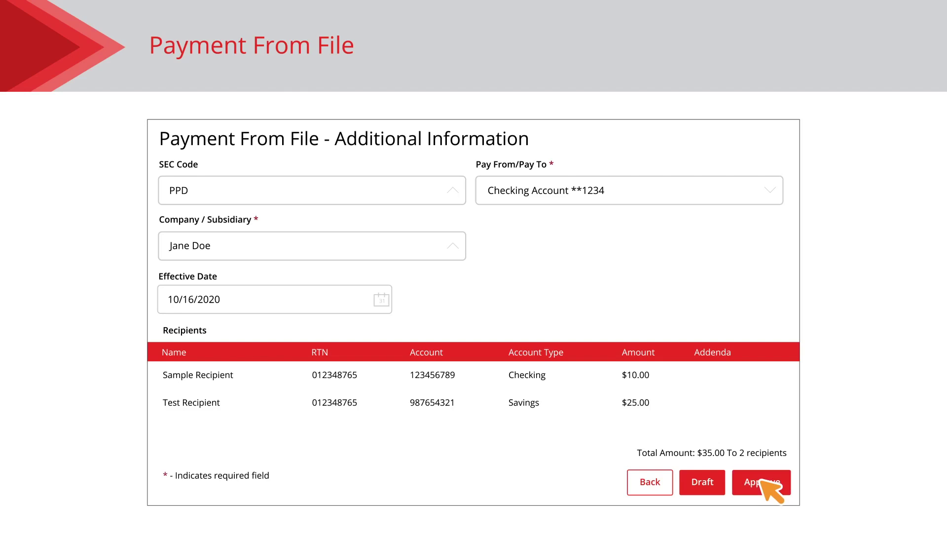